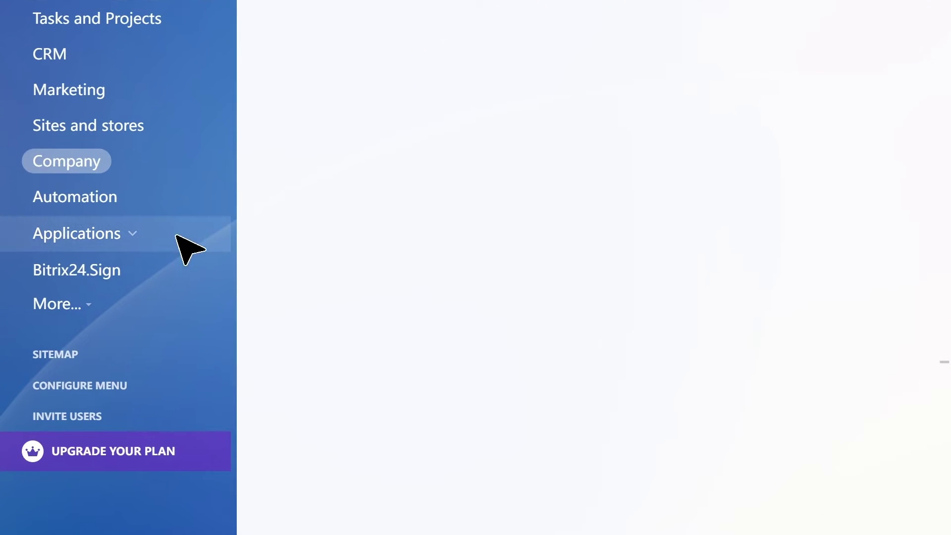
# Start a new Bitrix24 inbound webhook from Applications > Developer resources > Other.
pyautogui.click(144, 236)
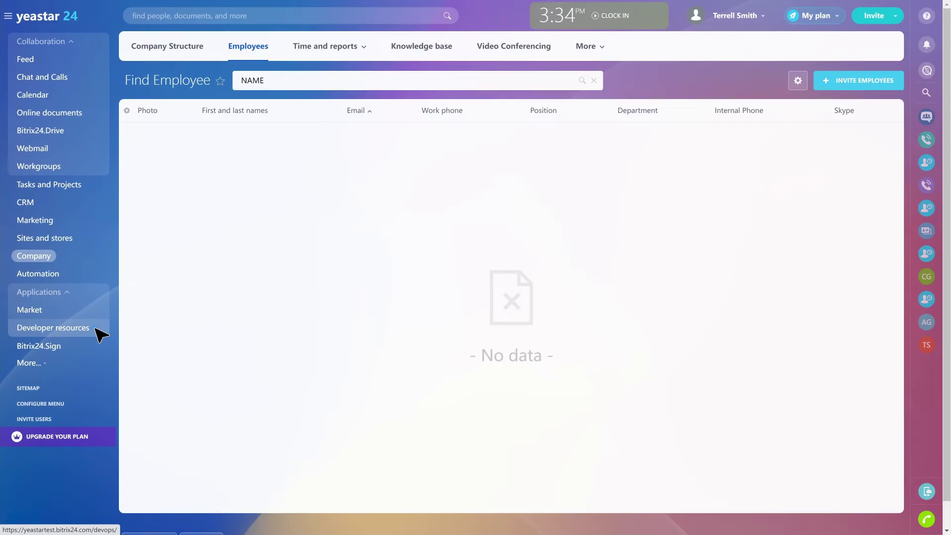
pyautogui.click(96, 330)
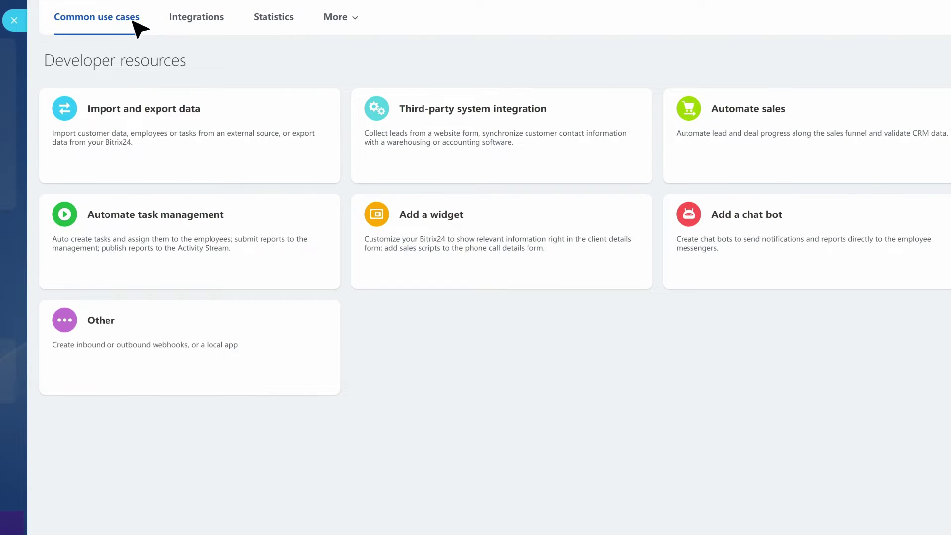
pyautogui.click(265, 366)
pyautogui.click(740, 125)
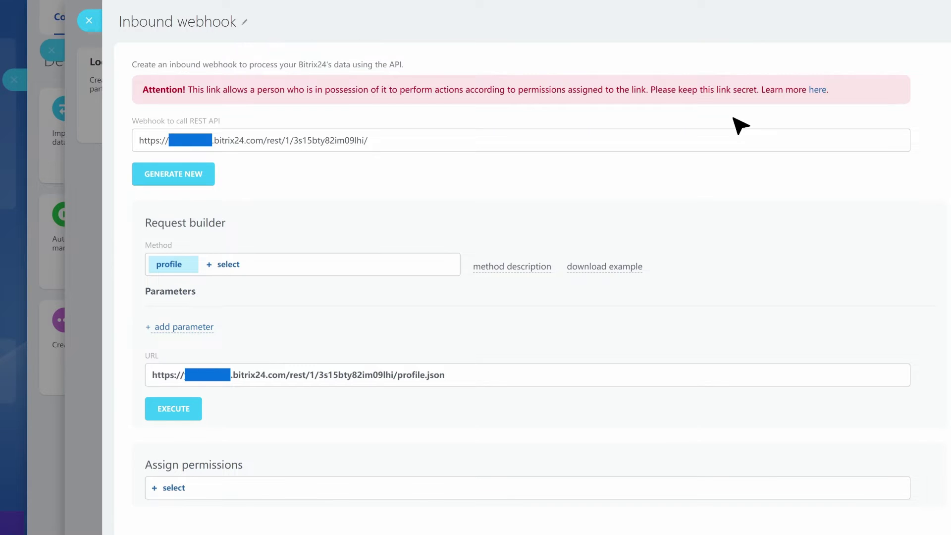
# Rename the webhook with a 'Yeastar' prefix and grant it Users and CRM permissions.
pyautogui.click(244, 22)
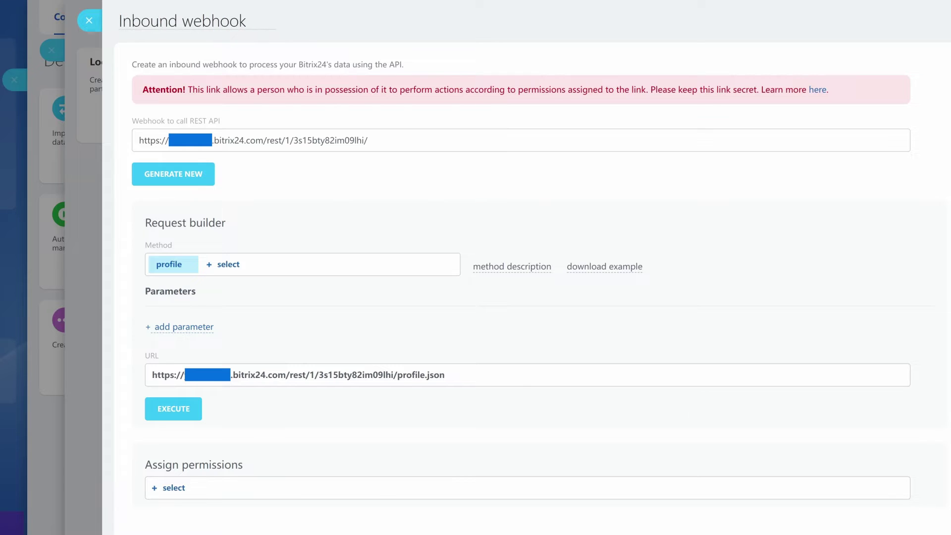
pyautogui.write('Yea')
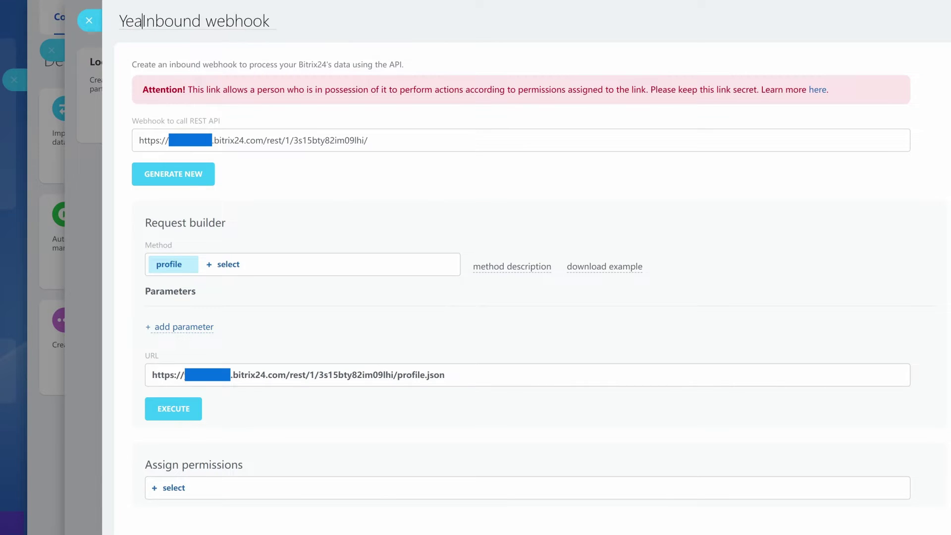
pyautogui.write('star')
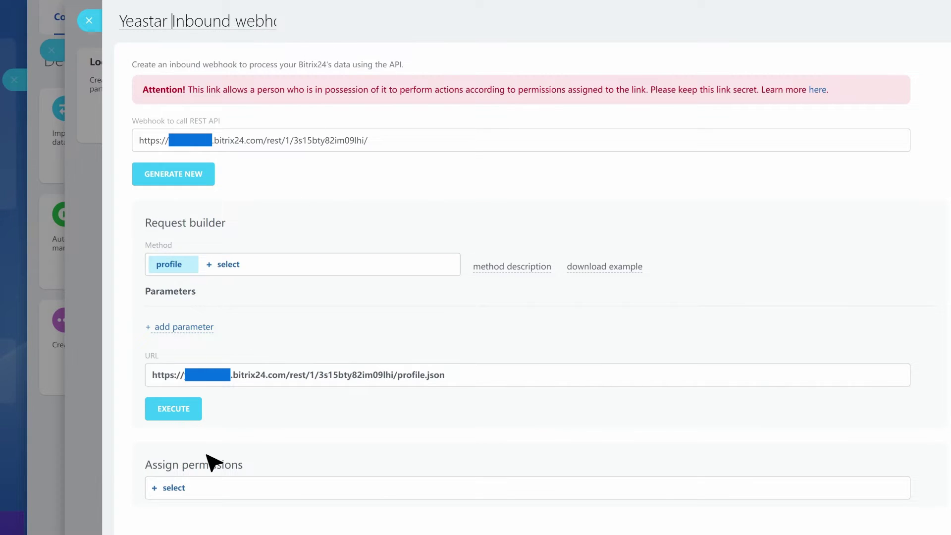
pyautogui.click(175, 488)
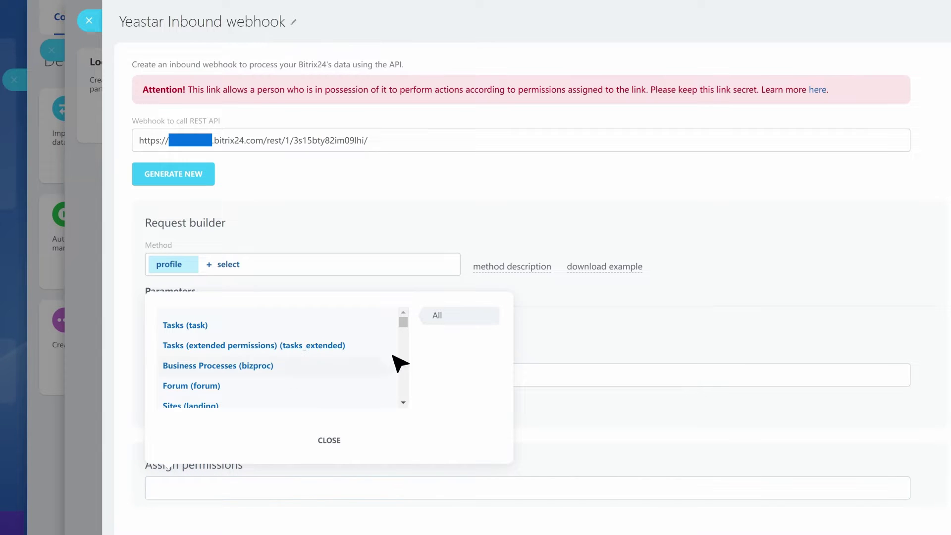
pyautogui.moveTo(403, 322); pyautogui.dragTo(403, 340)
pyautogui.click(237, 349)
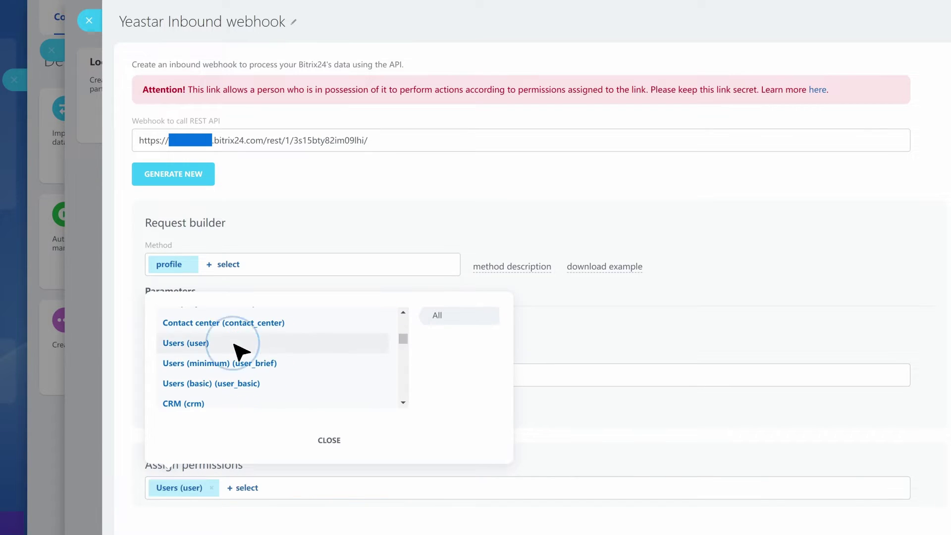
pyautogui.click(232, 403)
pyautogui.click(331, 441)
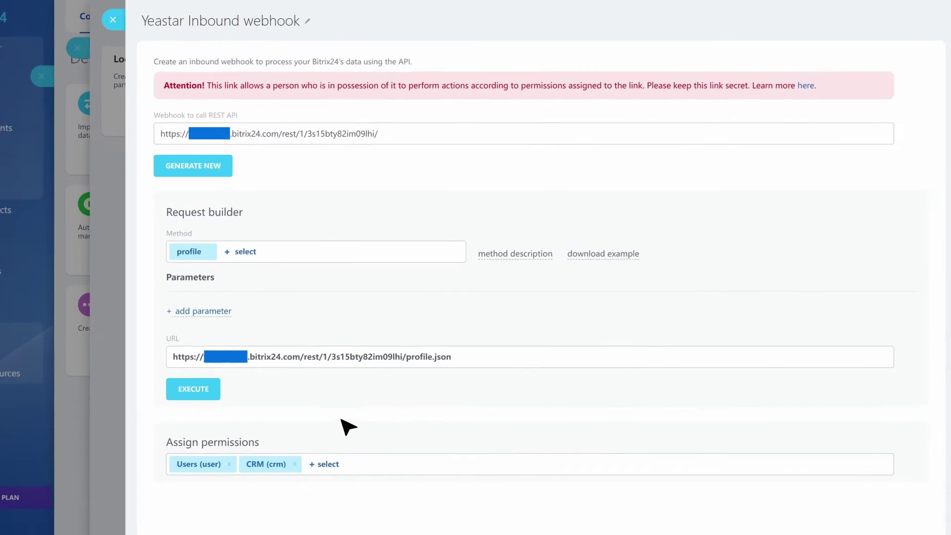
# Save the inbound webhook and select its full REST webhook URL for copying.
pyautogui.click(525, 519)
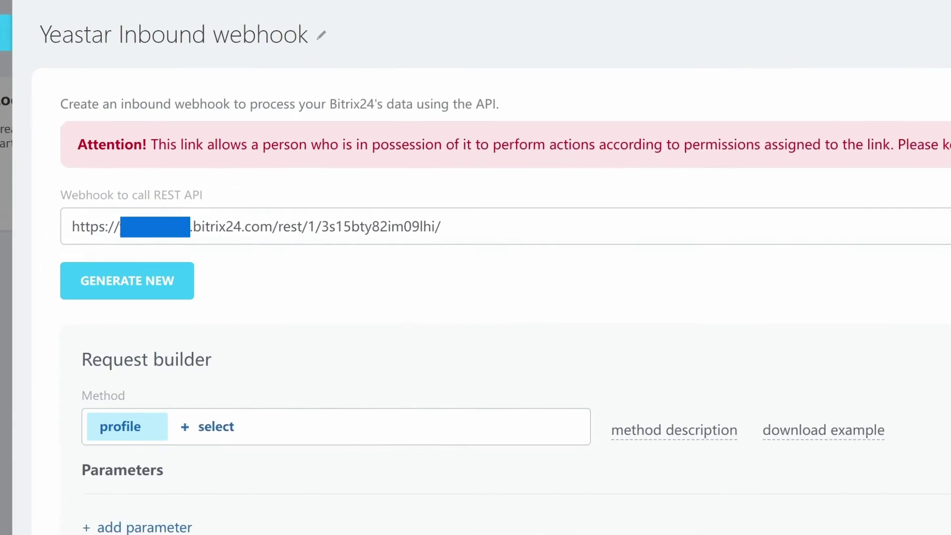
pyautogui.moveTo(426, 119); pyautogui.dragTo(236, 118)
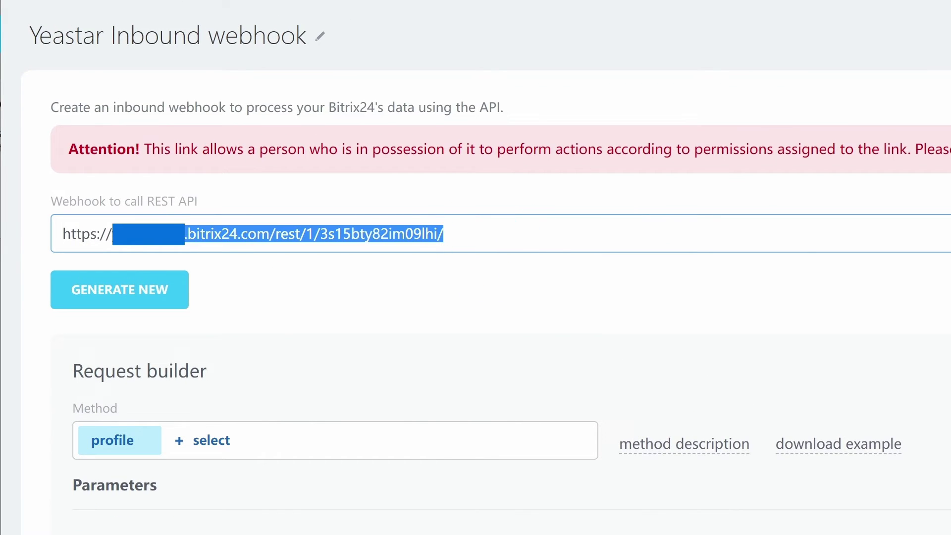
pyautogui.moveTo(112, 233); pyautogui.dragTo(62, 234)
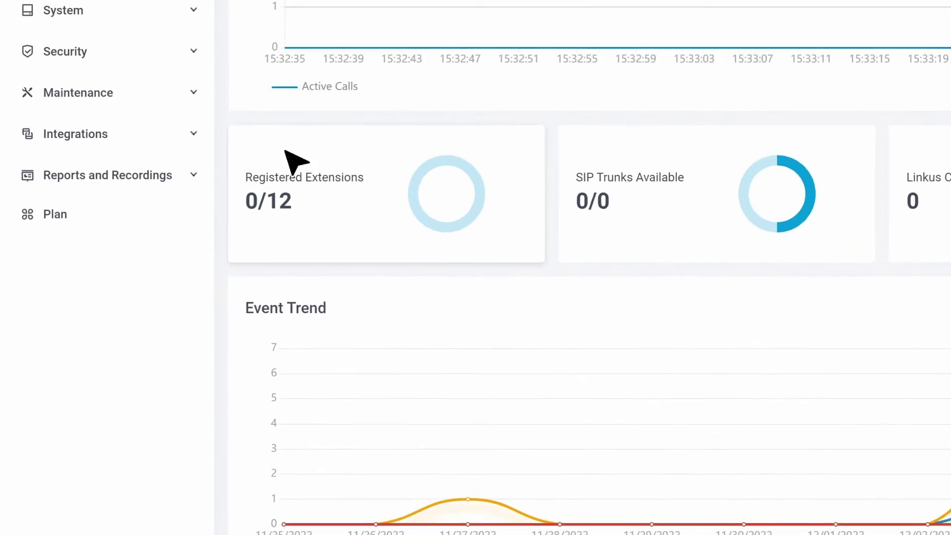
# Paste the Bitrix24 webhook URL into the PBX's Integrations > CRM > Bitrix24 form.
pyautogui.click(226, 84)
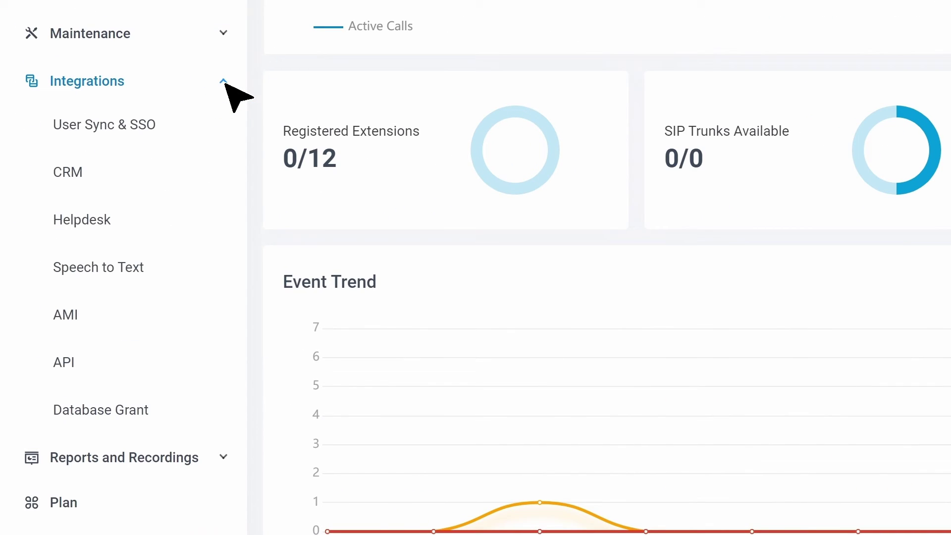
pyautogui.click(152, 174)
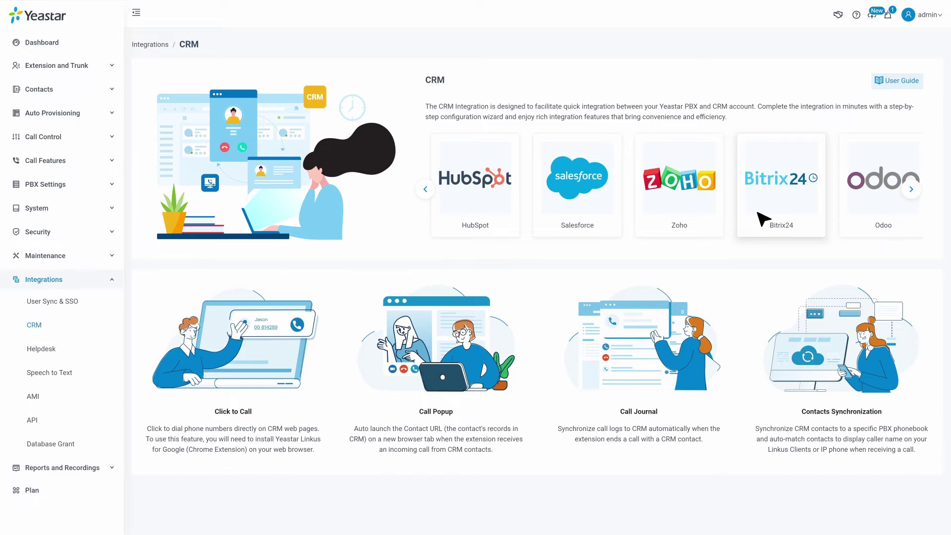
pyautogui.click(763, 217)
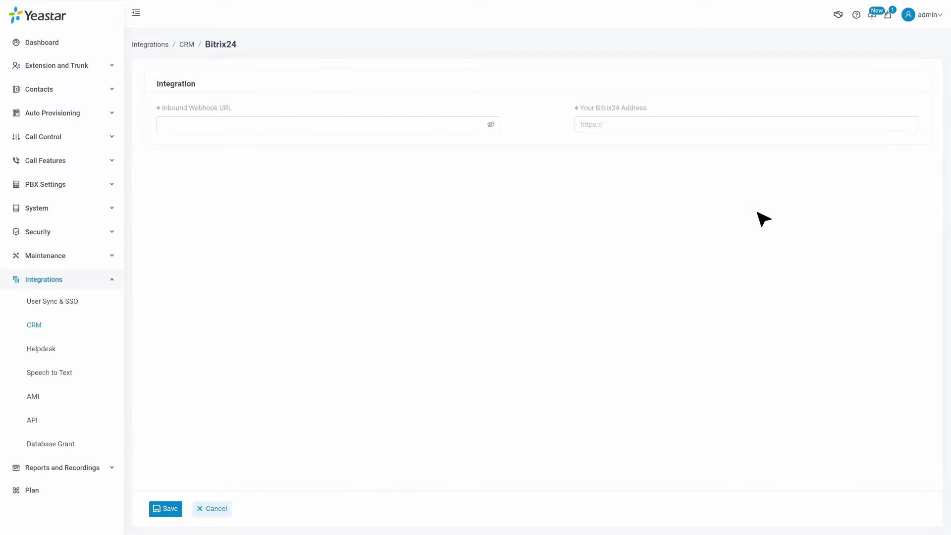
pyautogui.click(321, 123)
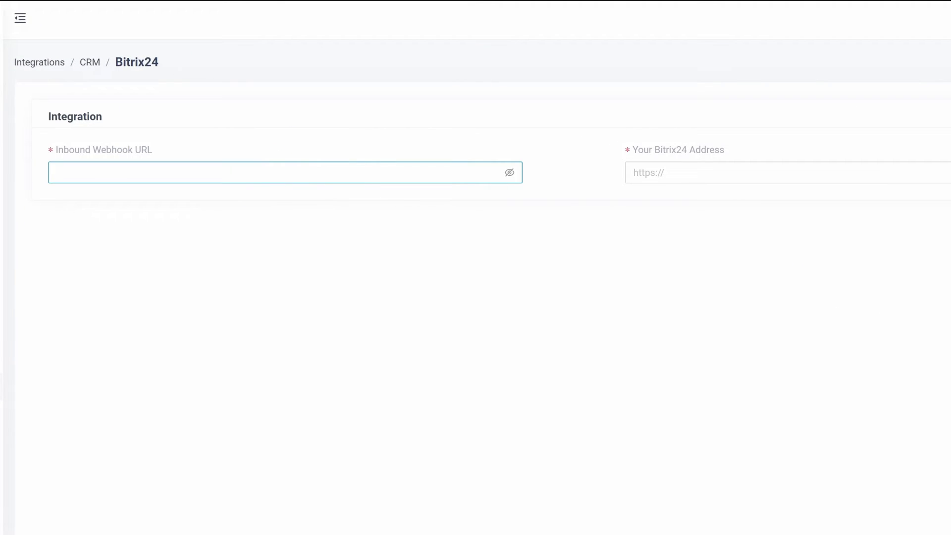
pyautogui.hotkey('ctrl', 'v')
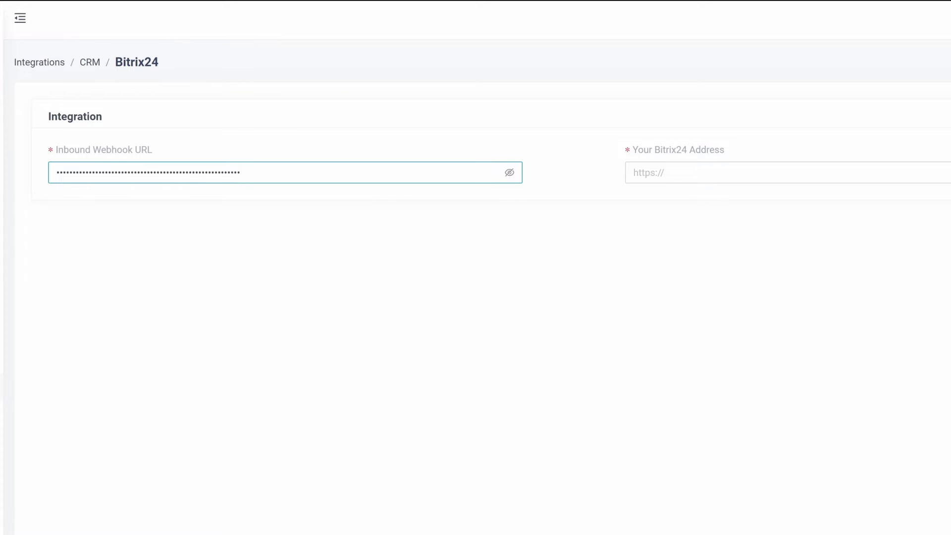
# Enter the Bitrix24 portal address and save to authenticate the connection.
pyautogui.click(696, 173)
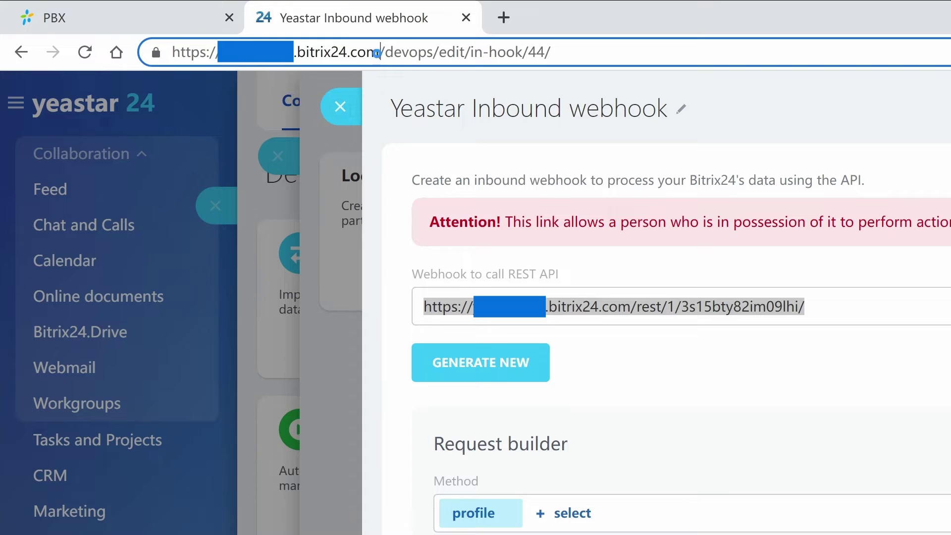
pyautogui.moveTo(381, 52); pyautogui.dragTo(168, 54)
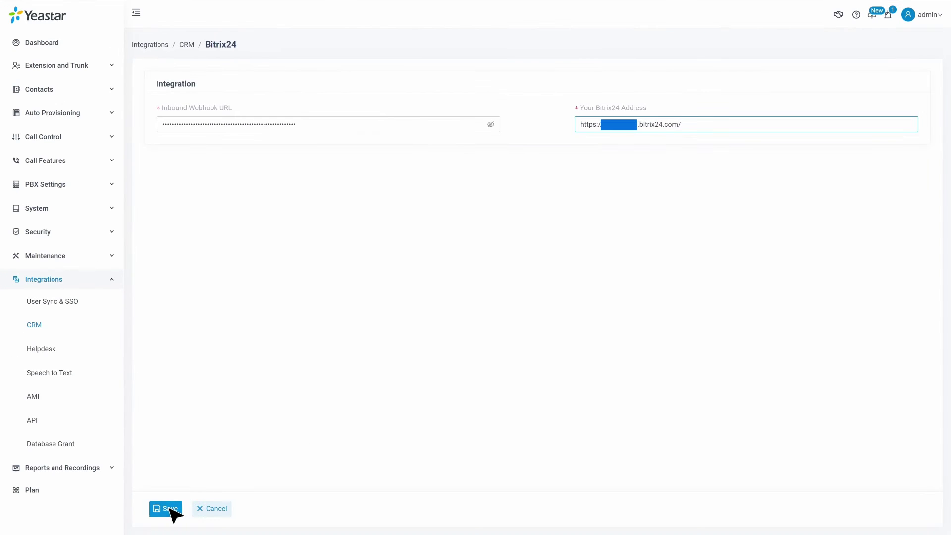
pyautogui.click(166, 509)
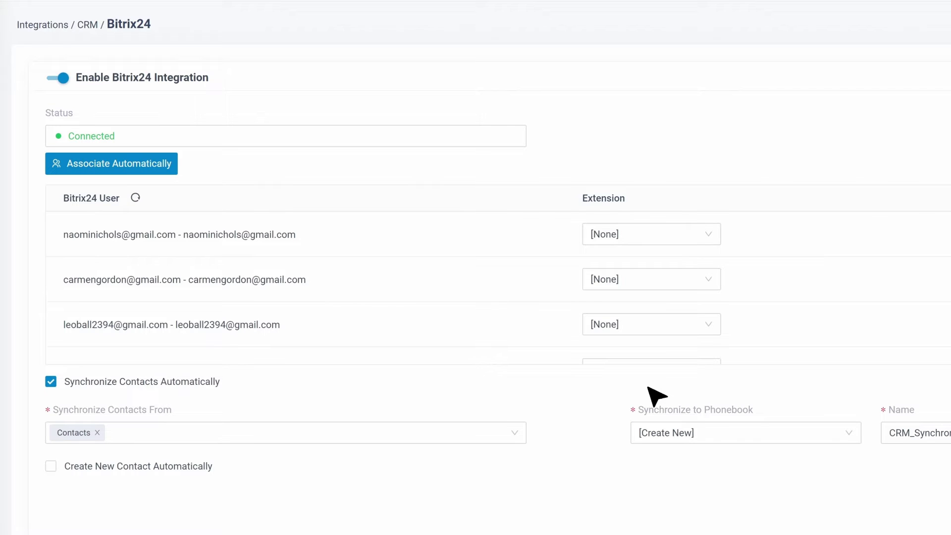
# Link the first Bitrix24 user to extension 1006 and auto-associate the remaining users.
pyautogui.click(711, 235)
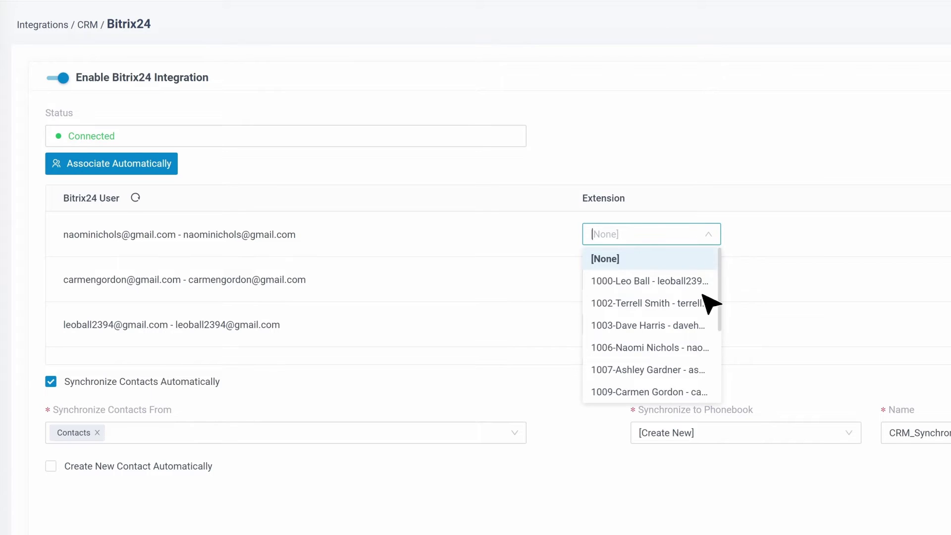
pyautogui.click(701, 351)
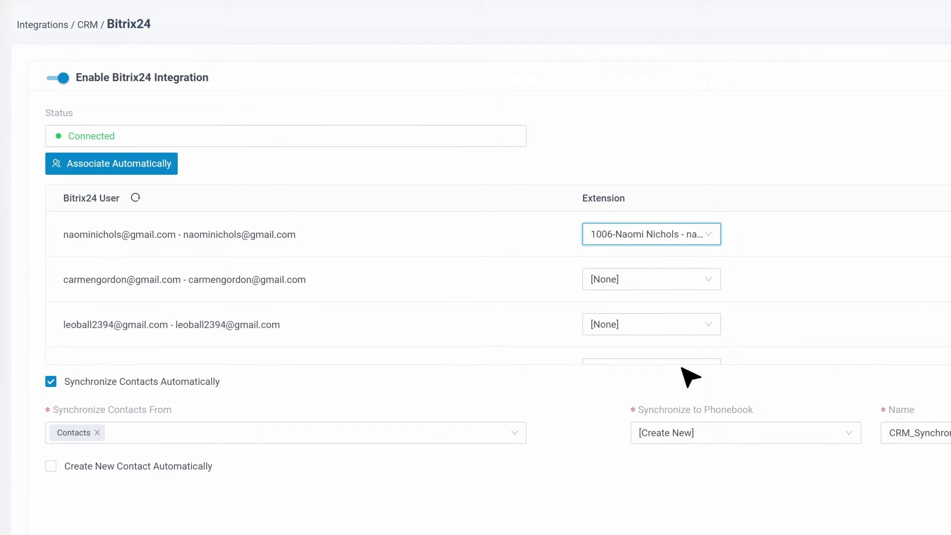
pyautogui.click(171, 164)
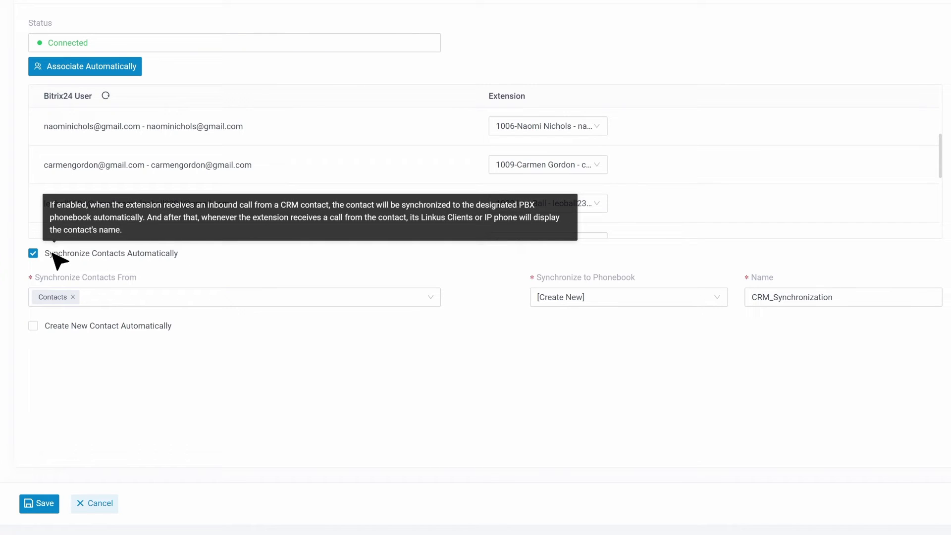
# Add Leads and Companies as sync sources and name the new phonebook CRM_Synchronization_Bitrix24.
pyautogui.click(431, 297)
pyautogui.click(403, 342)
pyautogui.click(398, 360)
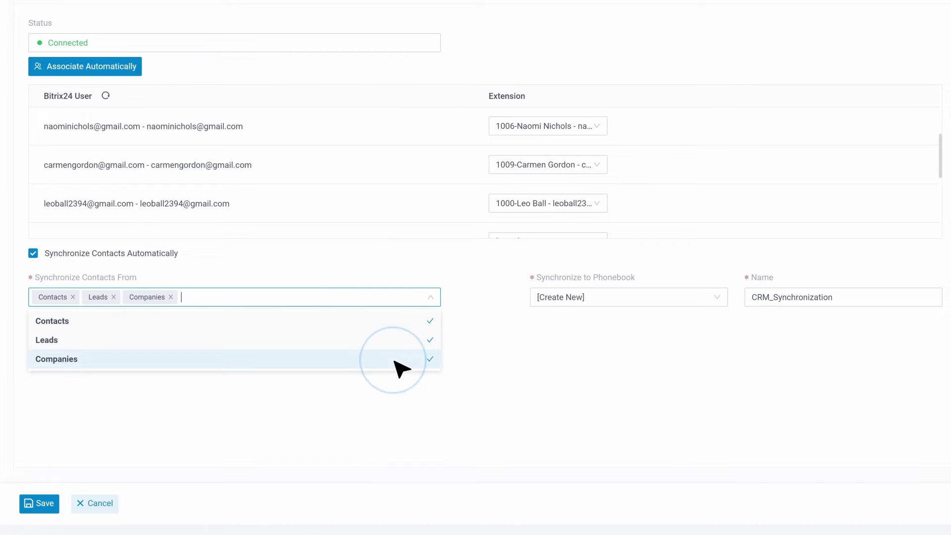
pyautogui.click(434, 301)
pyautogui.click(717, 298)
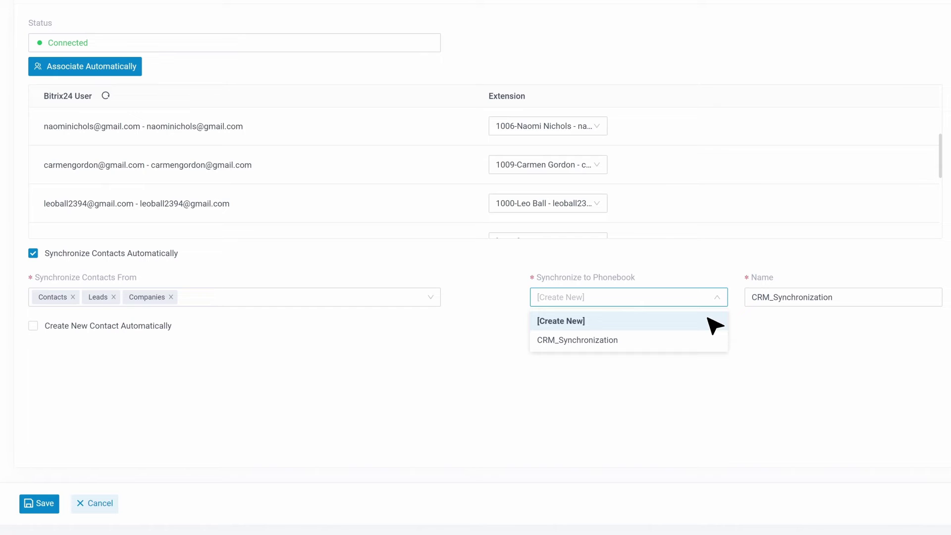
pyautogui.click(706, 318)
pyautogui.click(866, 298)
pyautogui.write('_Bitrix24')
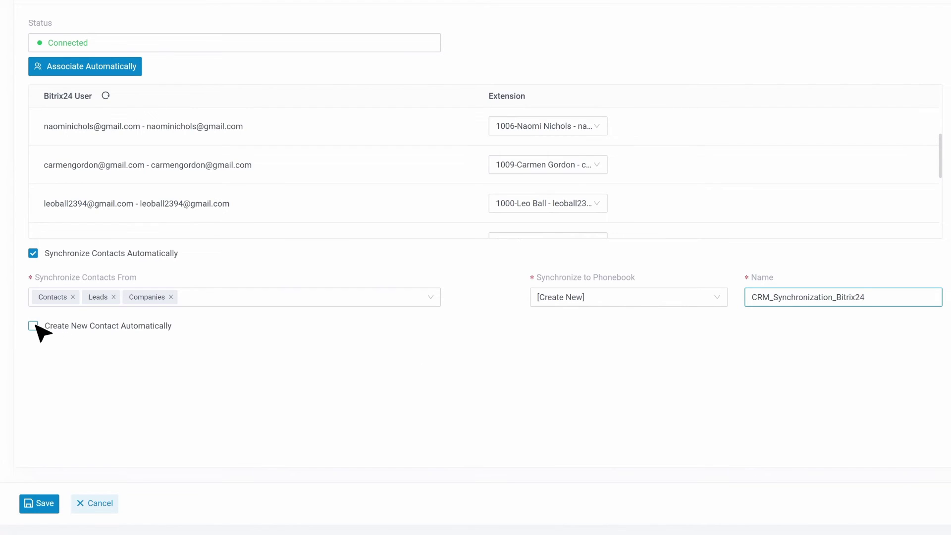
# Auto-create Contacts from inbound calls and save the Bitrix24 integration settings.
pyautogui.click(34, 326)
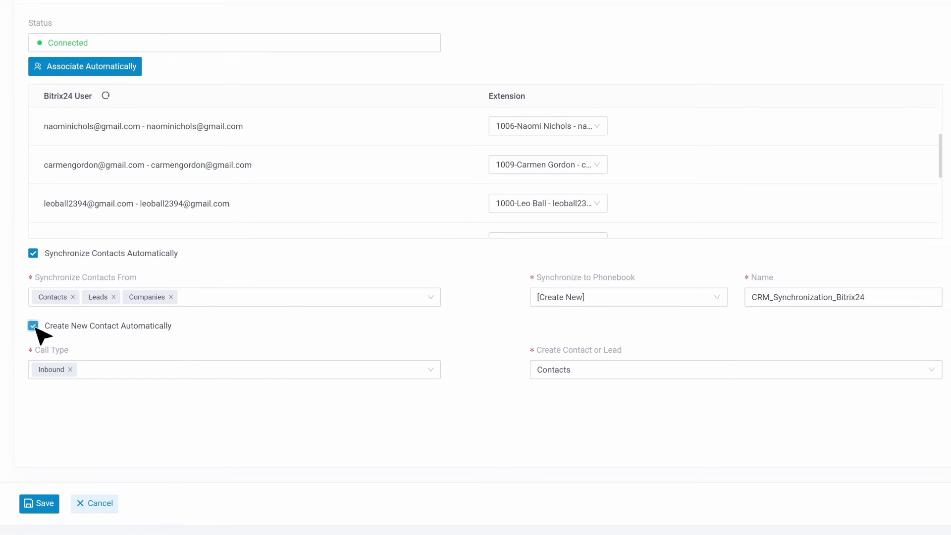
pyautogui.click(211, 366)
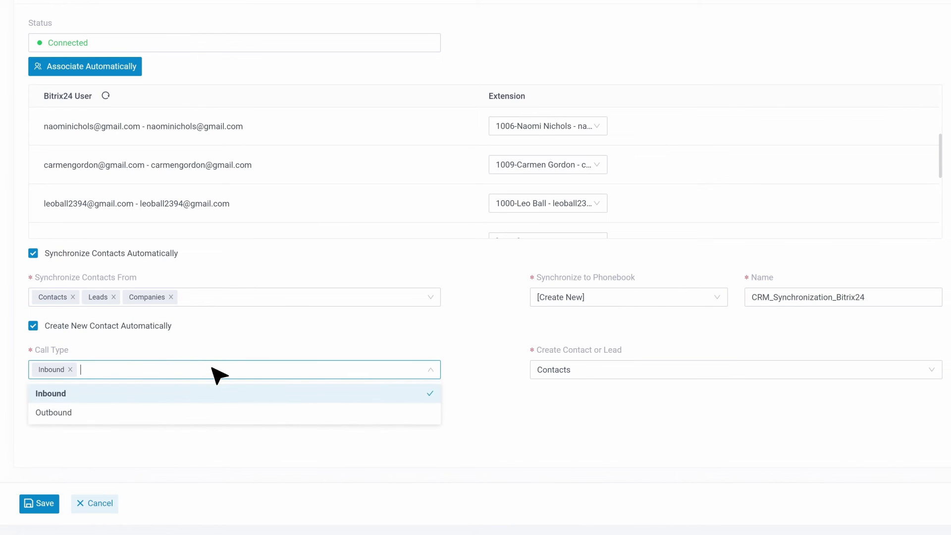
pyautogui.click(487, 404)
pyautogui.click(933, 371)
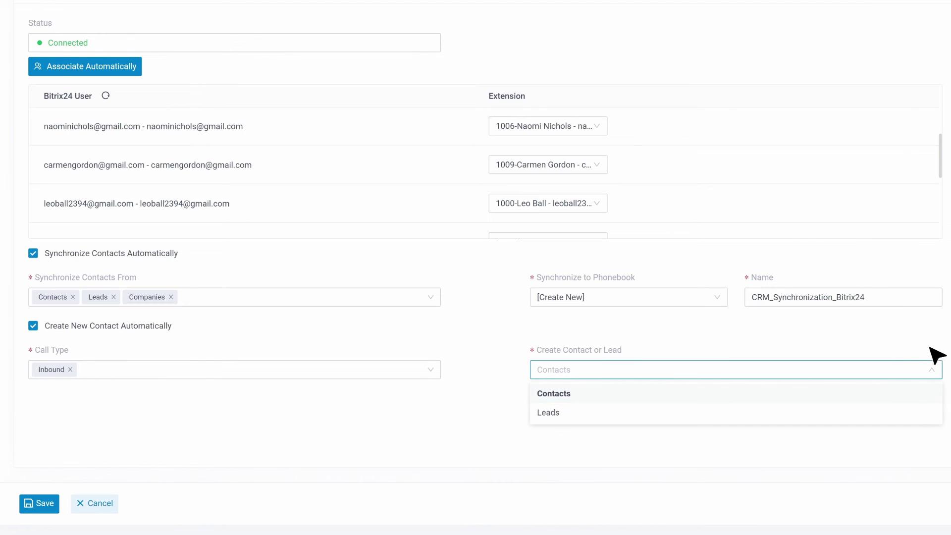
pyautogui.click(929, 344)
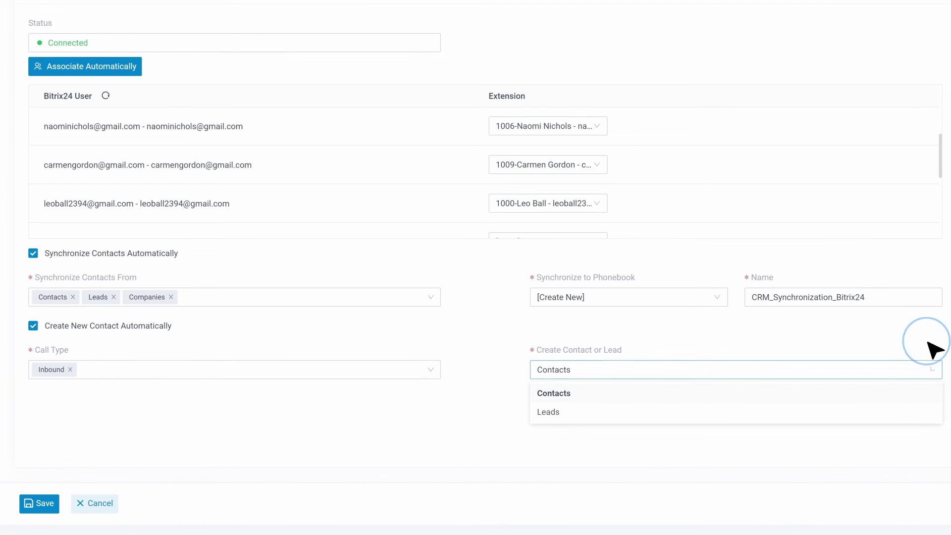
pyautogui.click(36, 505)
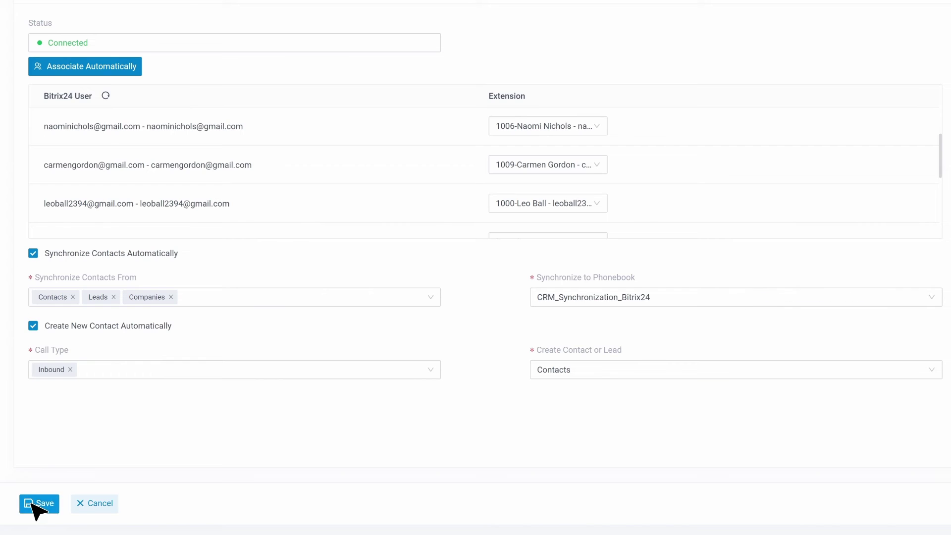